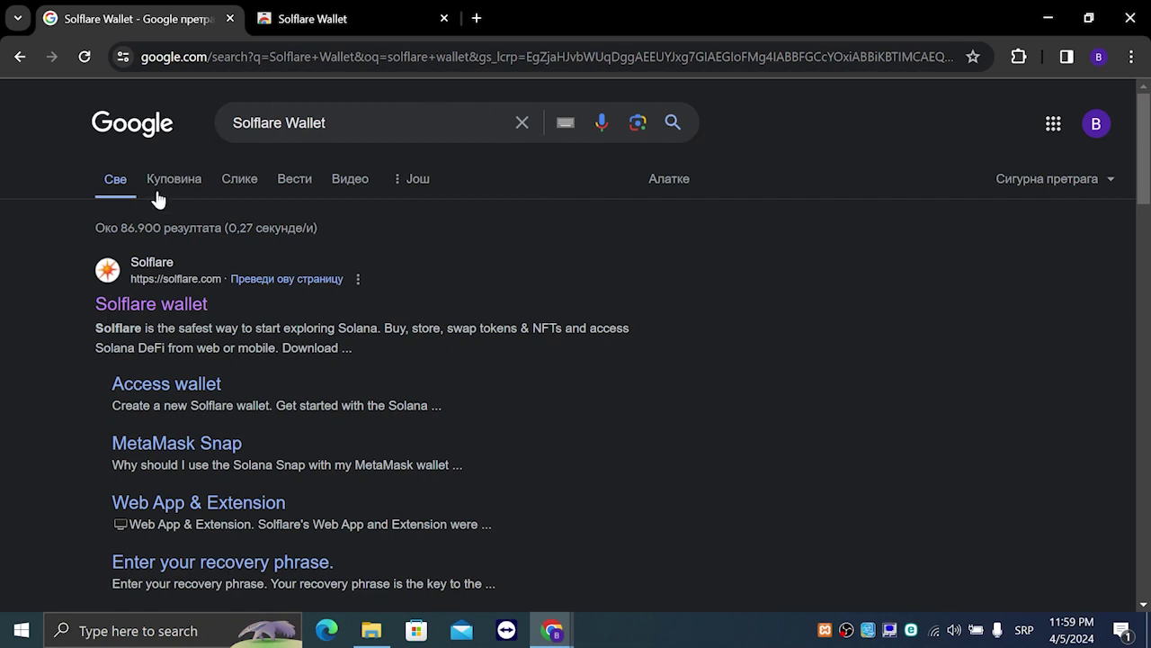
Step: Open the official Solflare website from the search results and scroll down its homepage
left_click(119, 304)
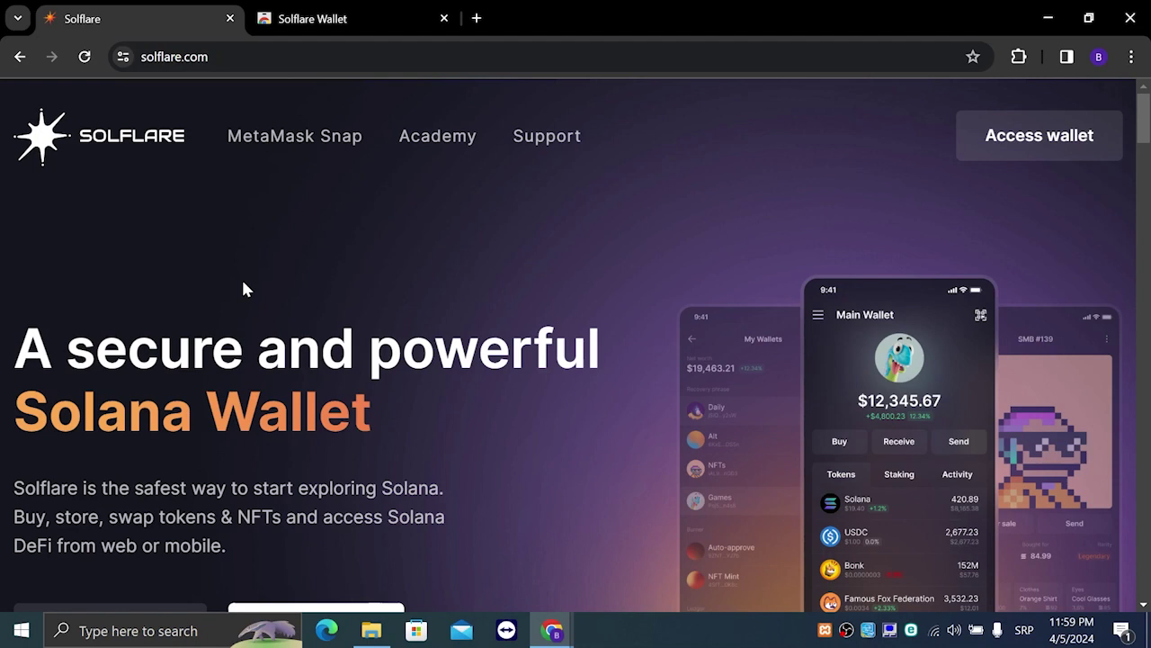
scroll(242, 288, "down", 1)
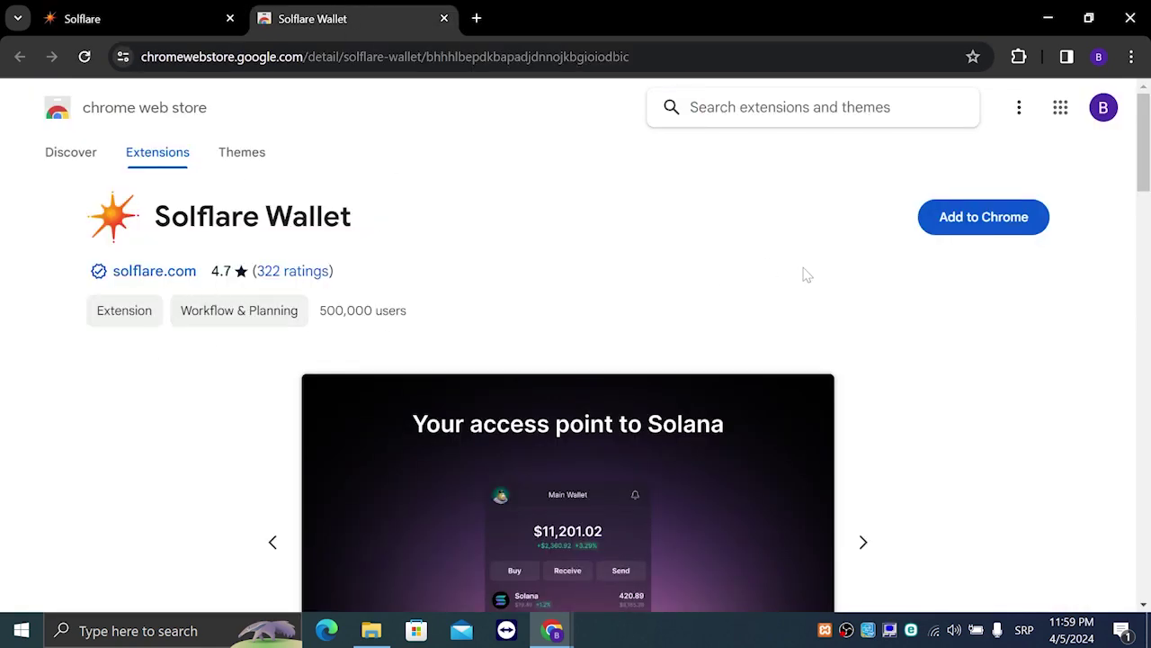
Step: Add Solflare Wallet to Chrome, confirm the extension install, and follow its download progress
left_click(954, 217)
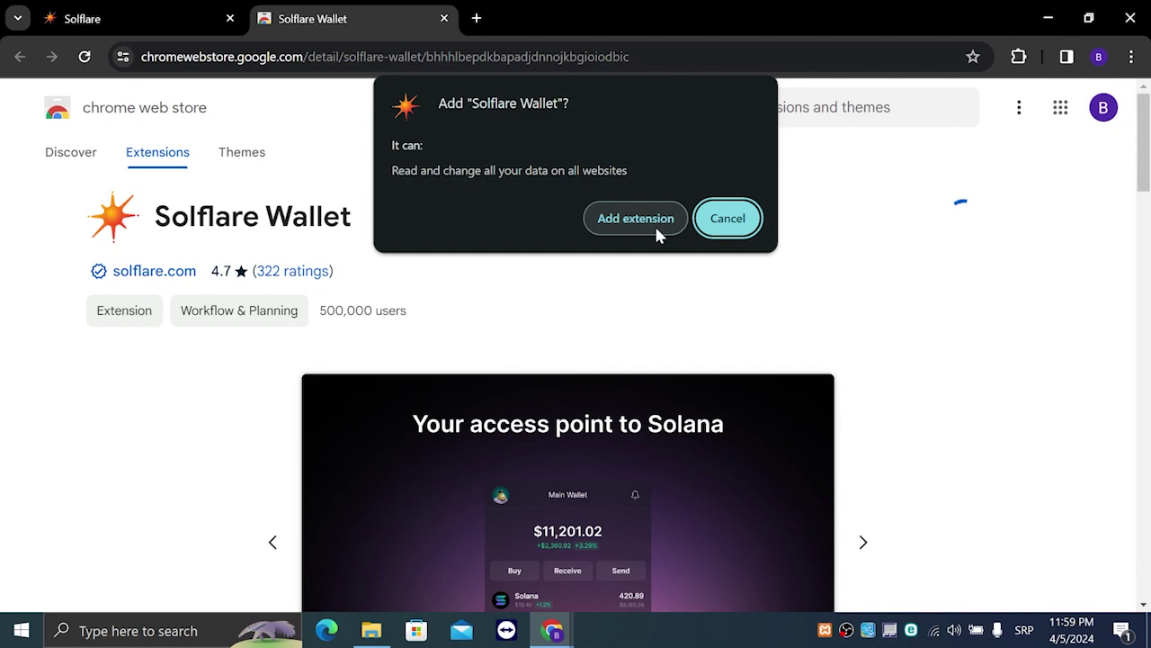
left_click(657, 232)
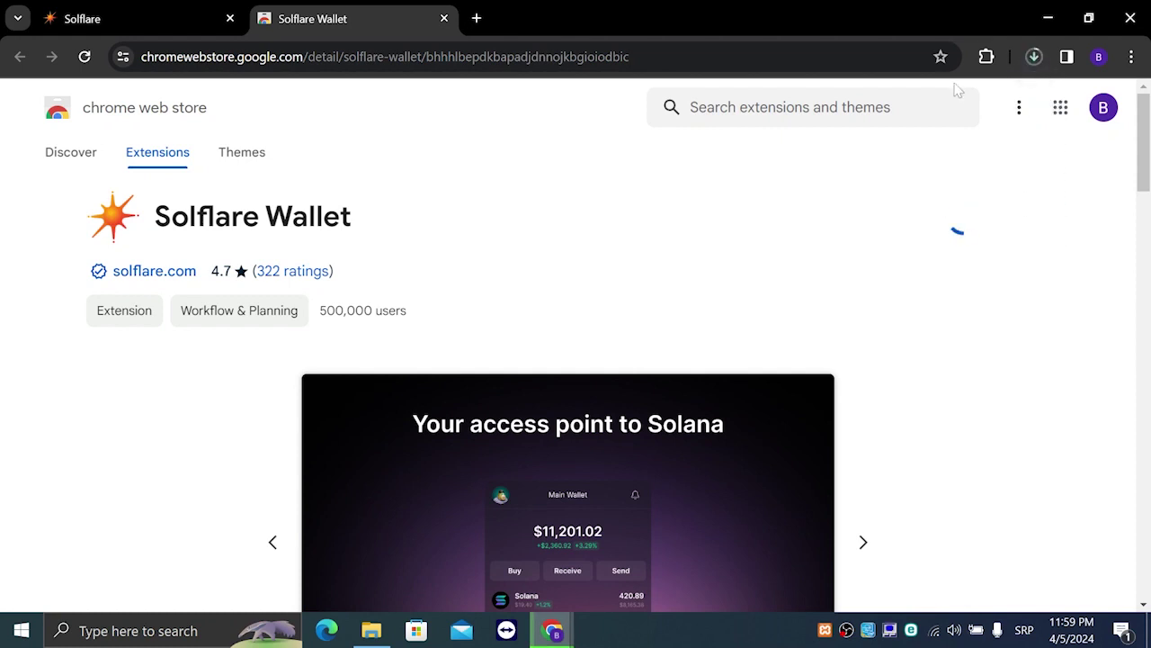
left_click(1034, 57)
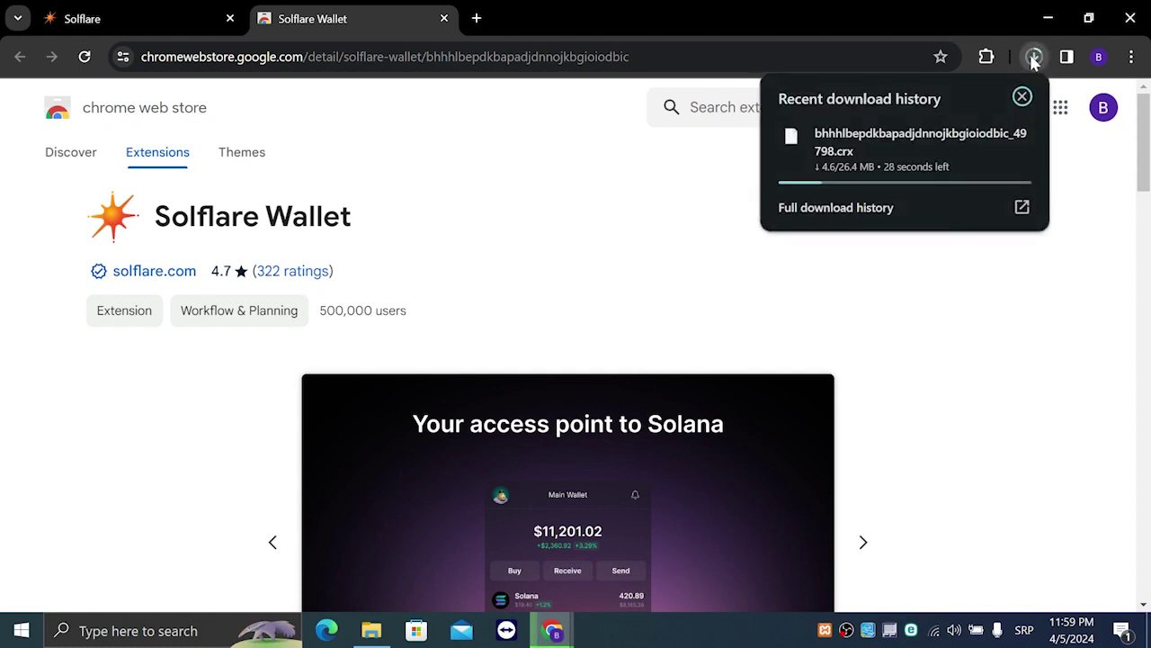
left_click(1034, 57)
key("ctrl+f")
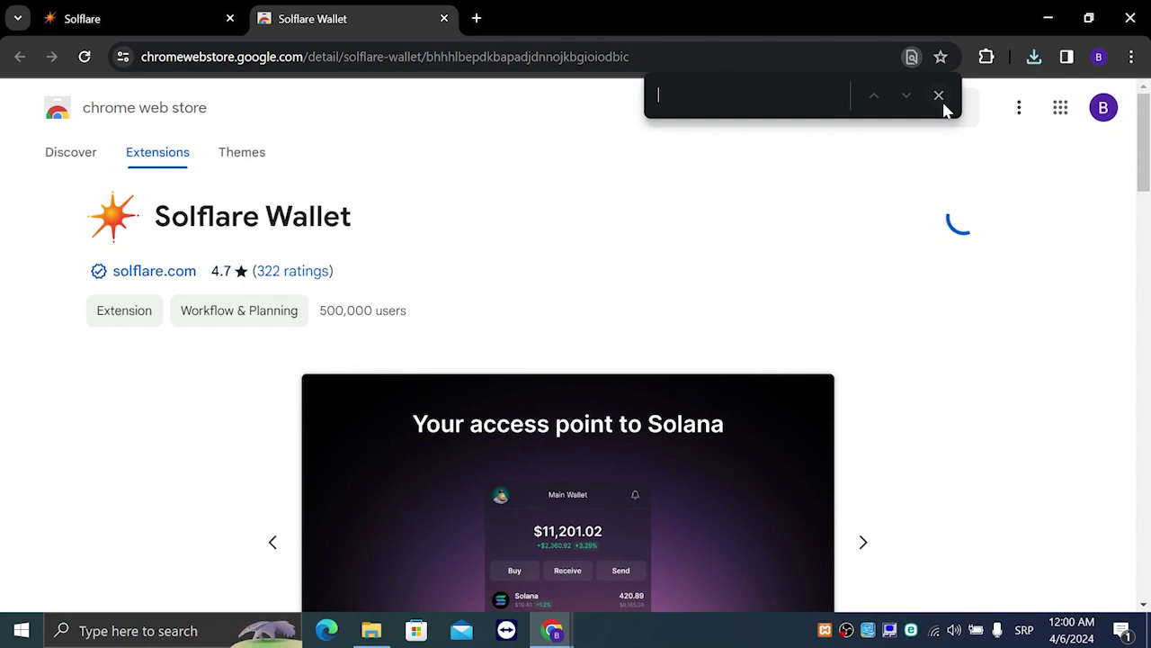
left_click(939, 96)
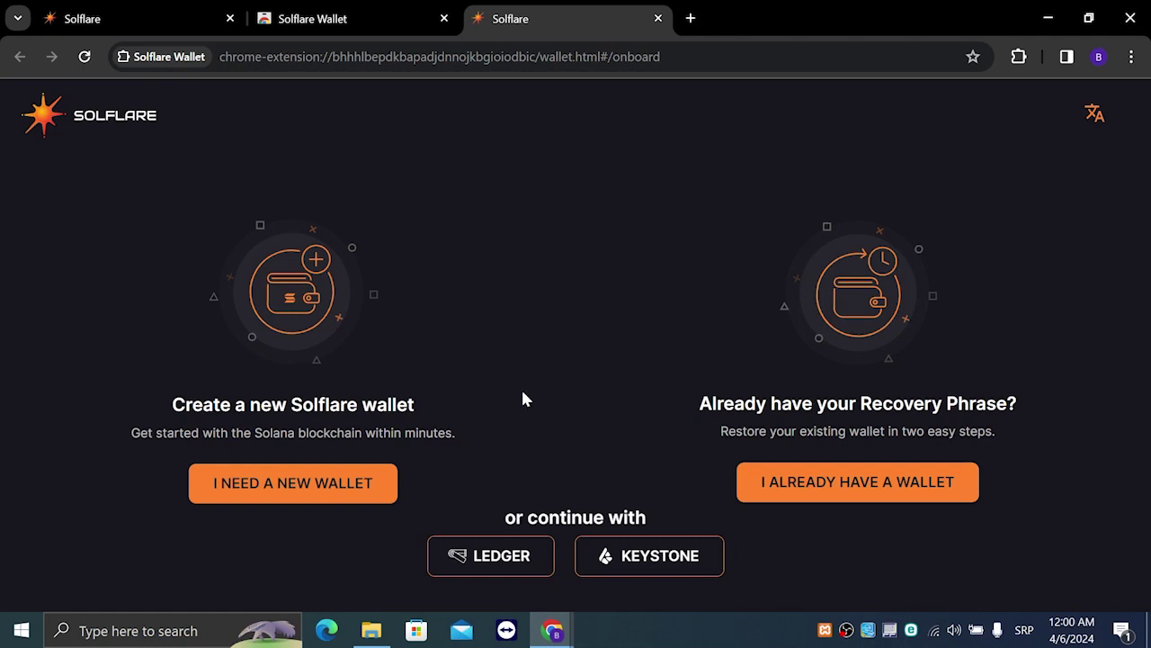
Step: Choose I NEED A NEW WALLET and copy the generated 12-word recovery phrase
left_click(267, 493)
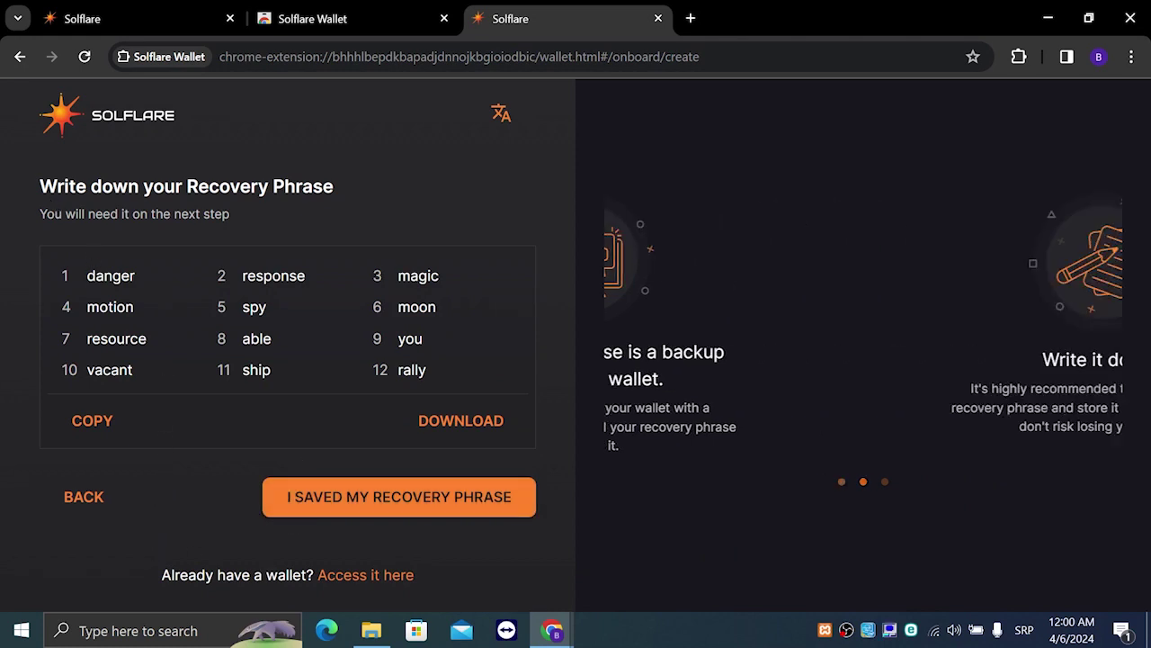
left_click_drag(58, 186, 155, 186)
left_click(155, 186)
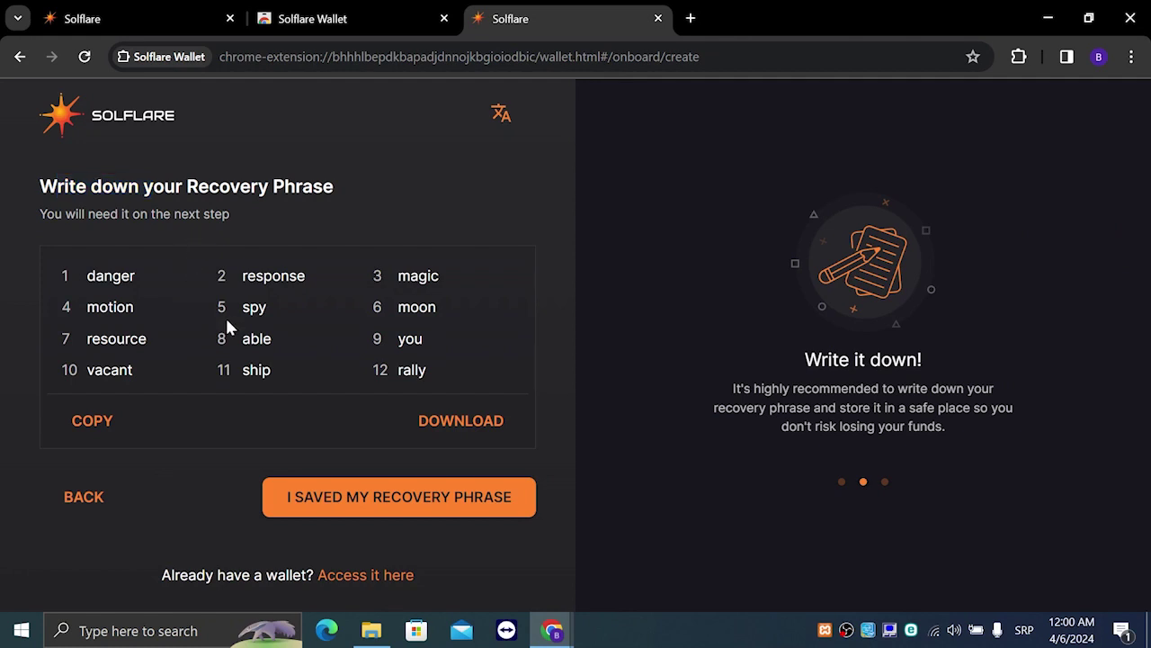
left_click(103, 420)
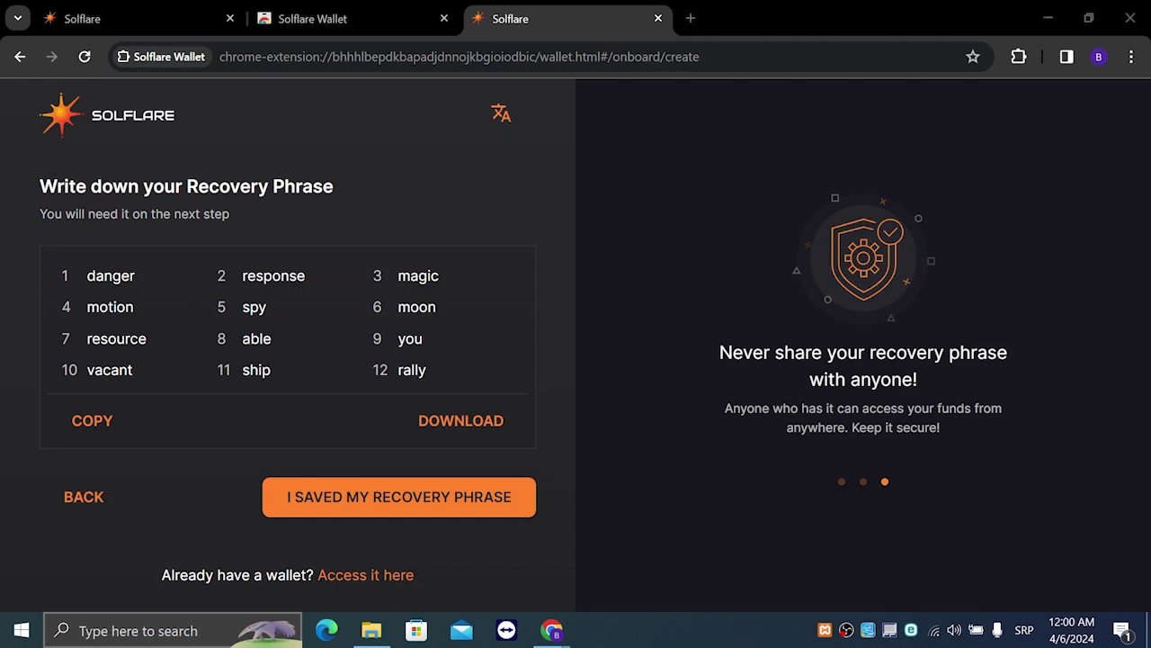
left_click(169, 634)
Step: Paste the recovery phrase into a new Notepad note, then minimize Notepad
type("note")
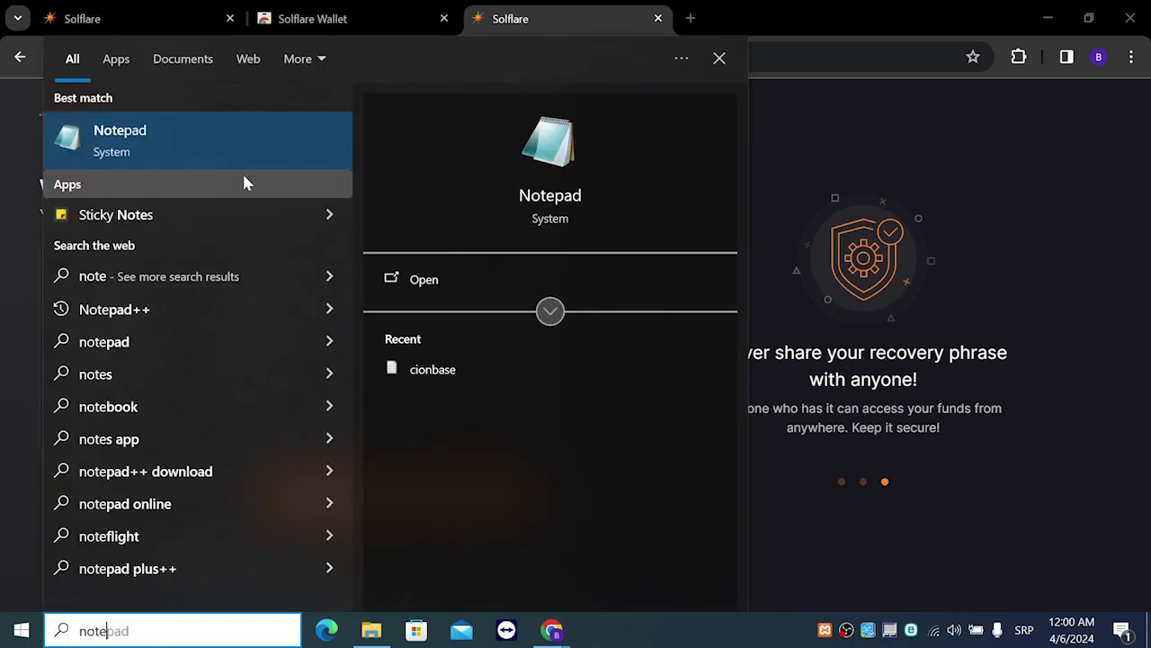
left_click(242, 137)
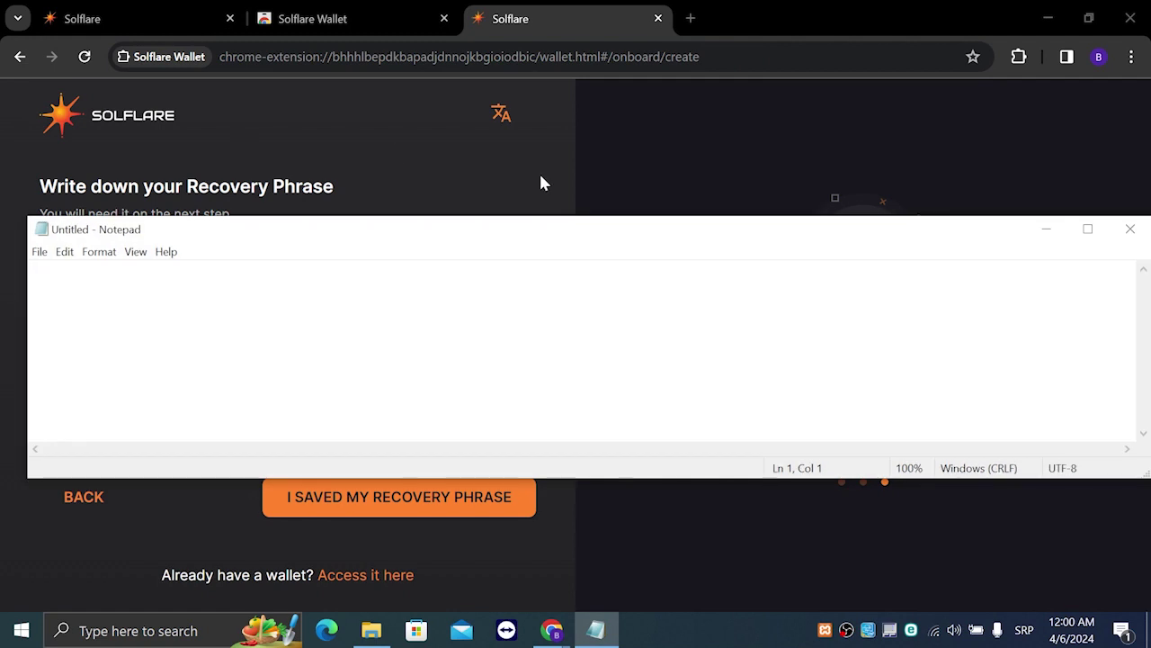
key("ctrl+v")
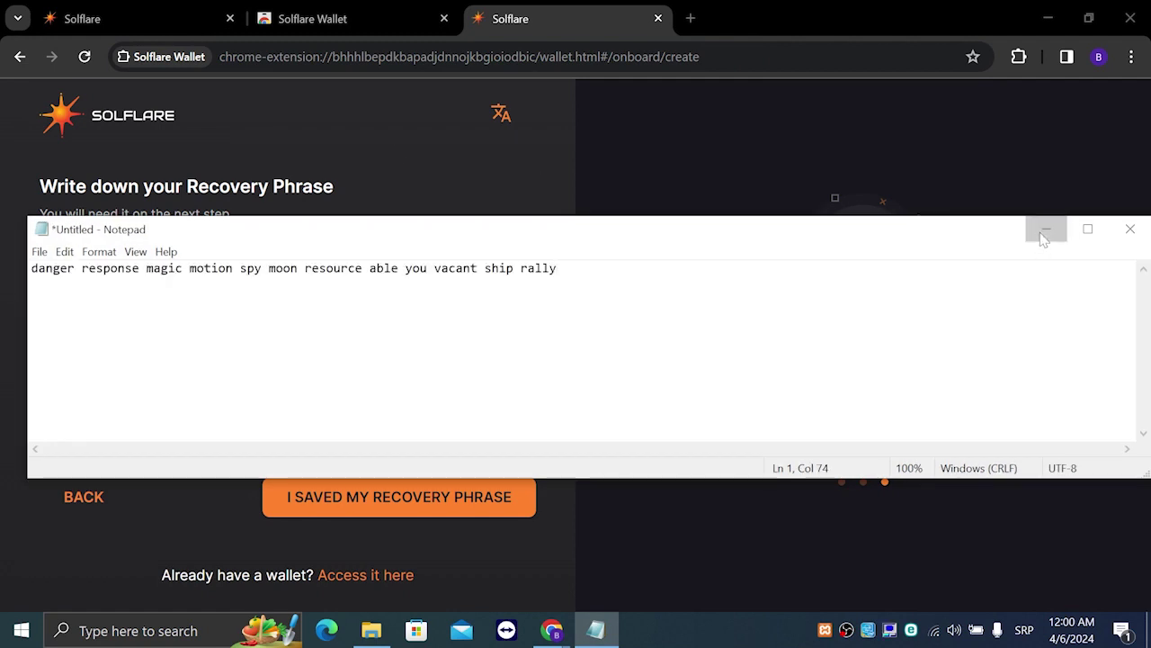
left_click(1046, 230)
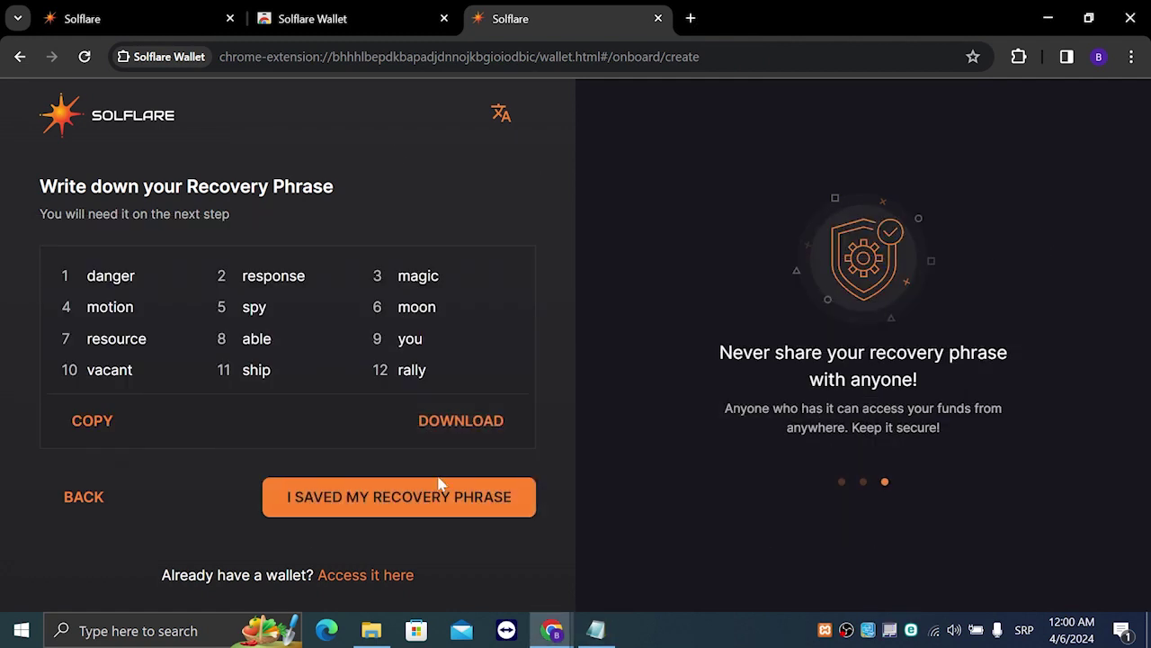
Step: Confirm the phrase is saved and dock the Notepad note on the right beside the word fields
left_click(288, 497)
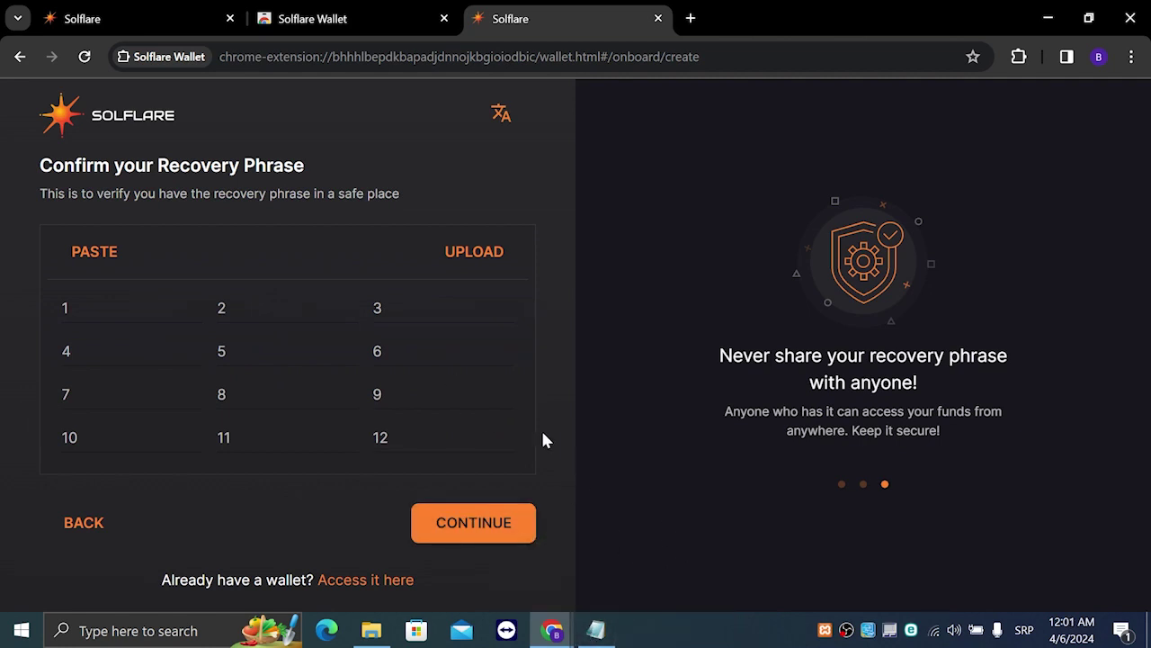
key("Tab")
key("Tab")
key("Tab")
key("Tab")
key("Tab")
key("Tab")
key("Tab")
key("Tab")
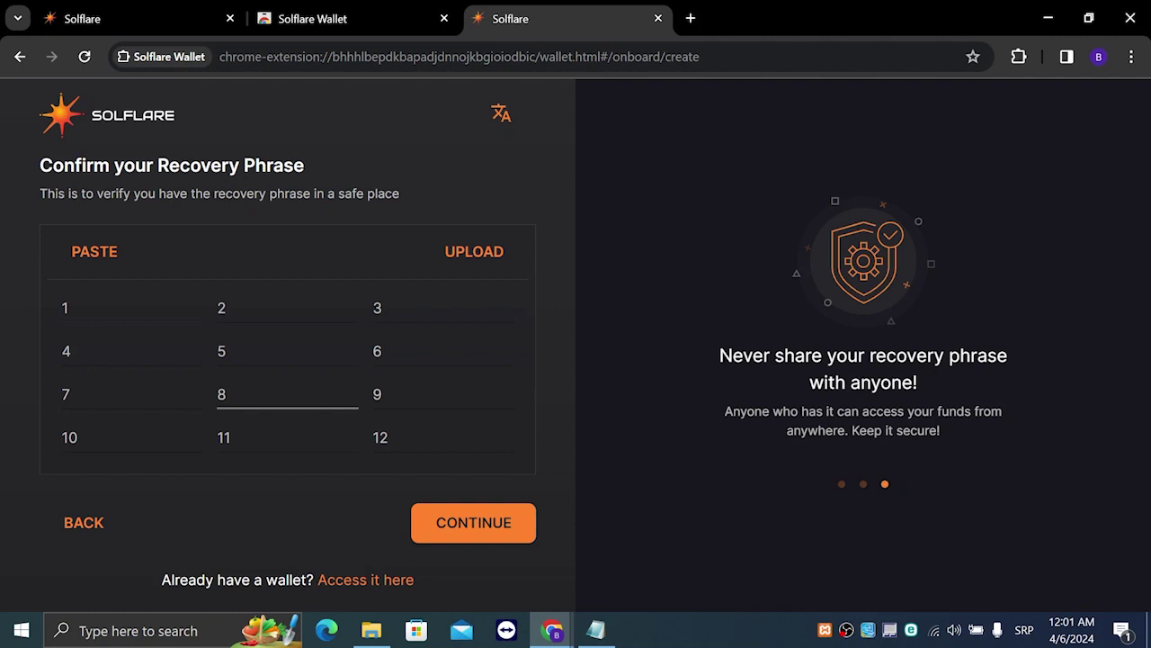
left_click(594, 628)
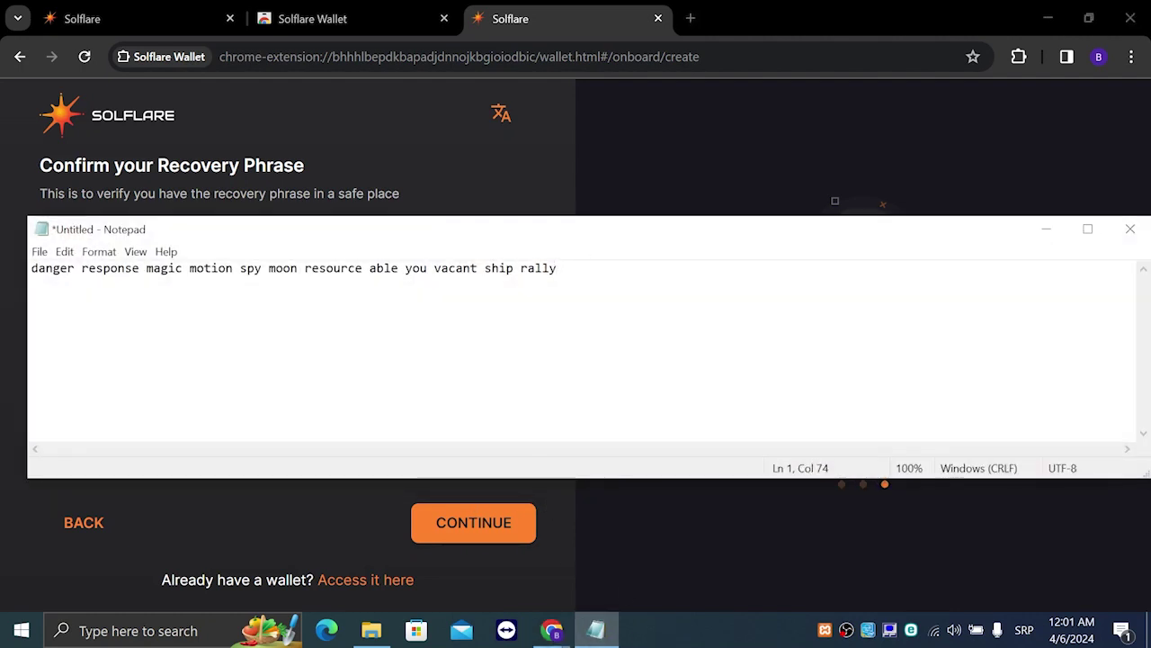
left_click_drag(581, 232, 1144, 187)
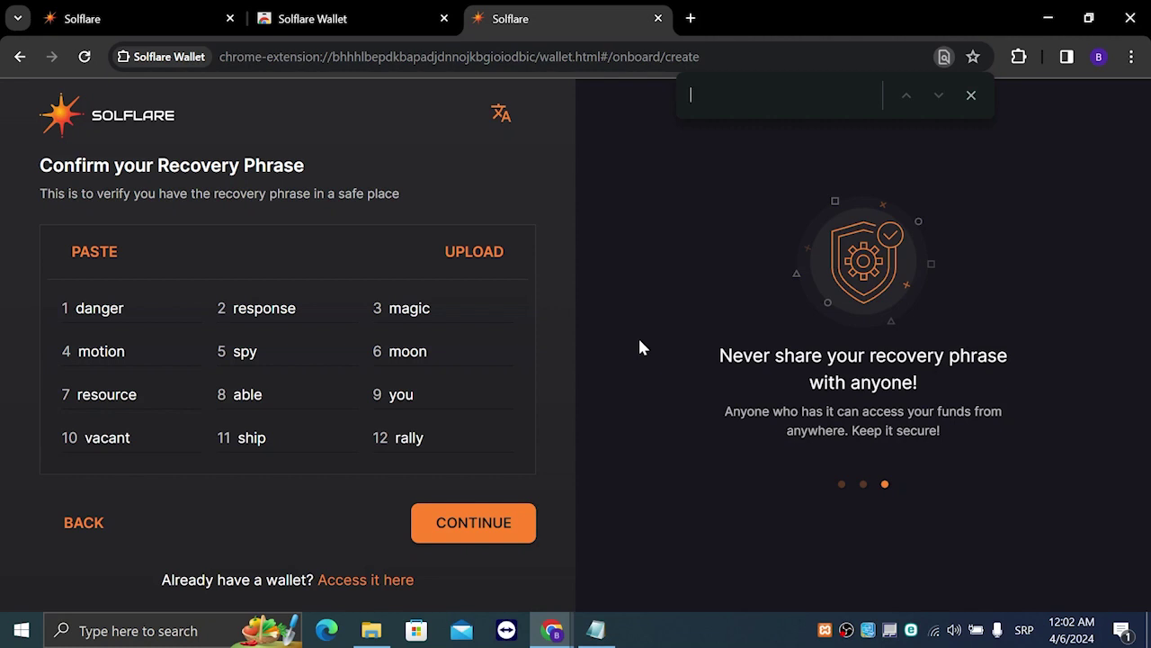
Step: Enter and repeat a new wallet password, then submit it
left_click(971, 96)
left_click(522, 519)
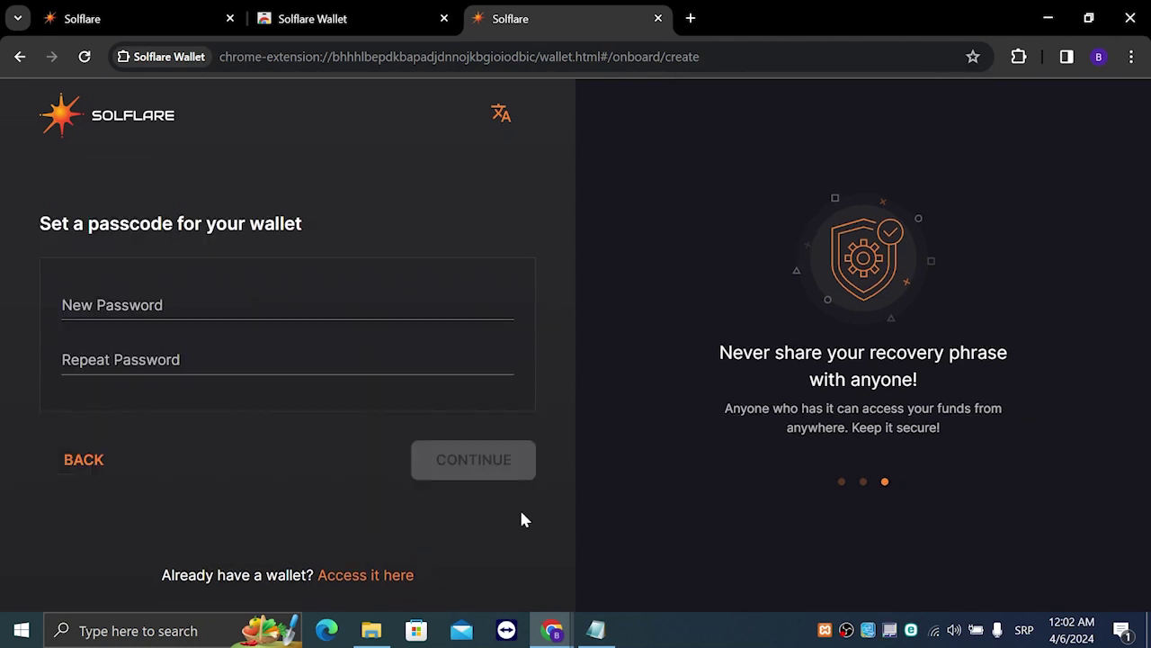
left_click(413, 326)
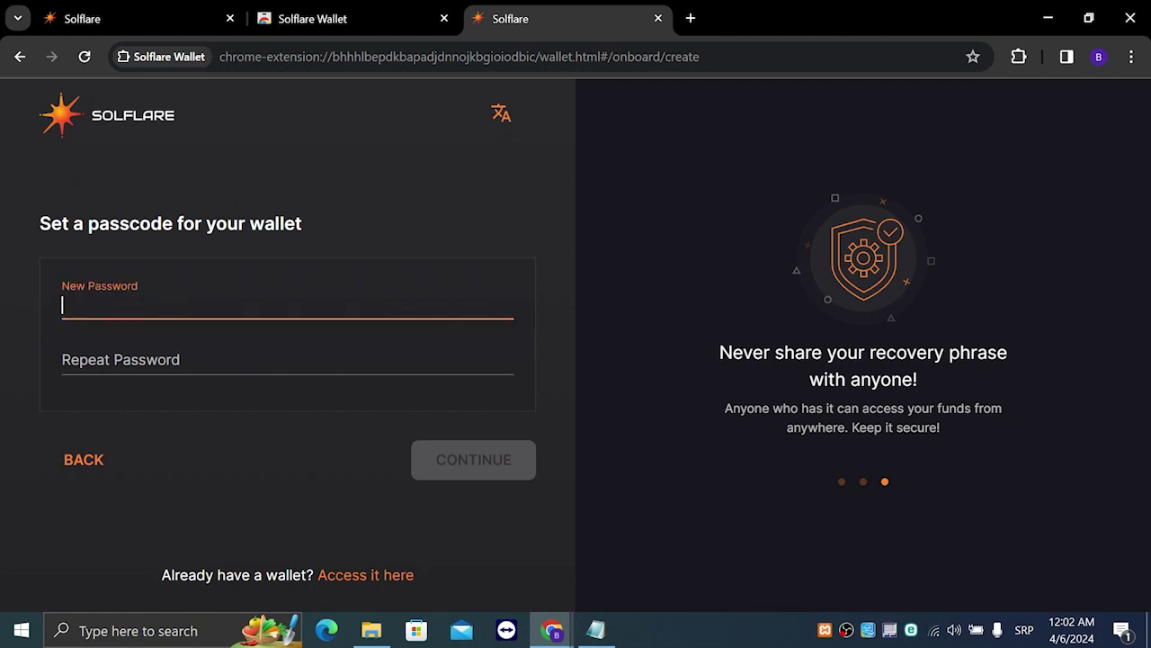
type("••••")
type("•••••")
type("••")
type("•")
key("BackSpace")
key("ctrl+a")
key("BackSpace")
type("•••••••••")
key("Tab")
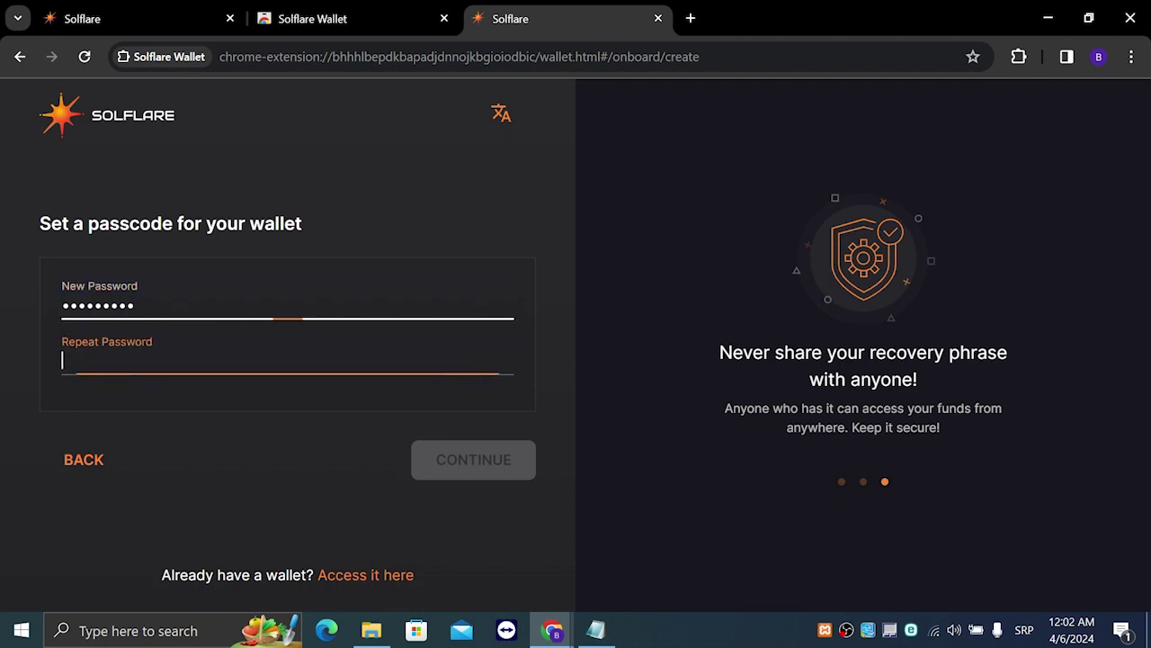
type("••••••")
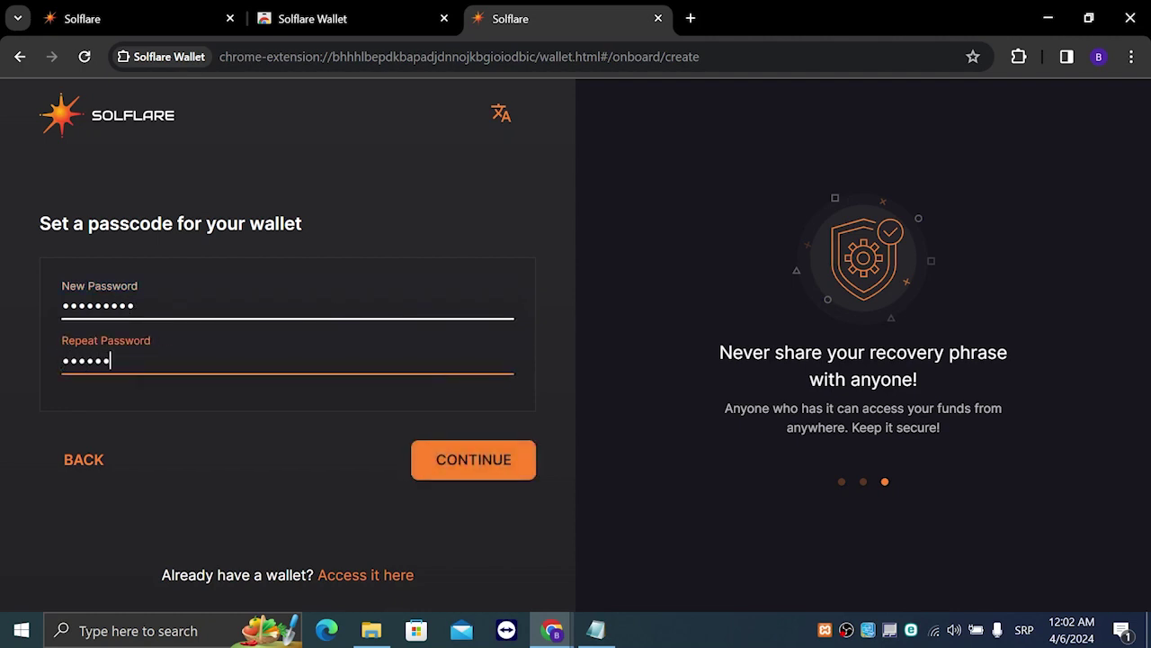
type("•••")
left_click(432, 465)
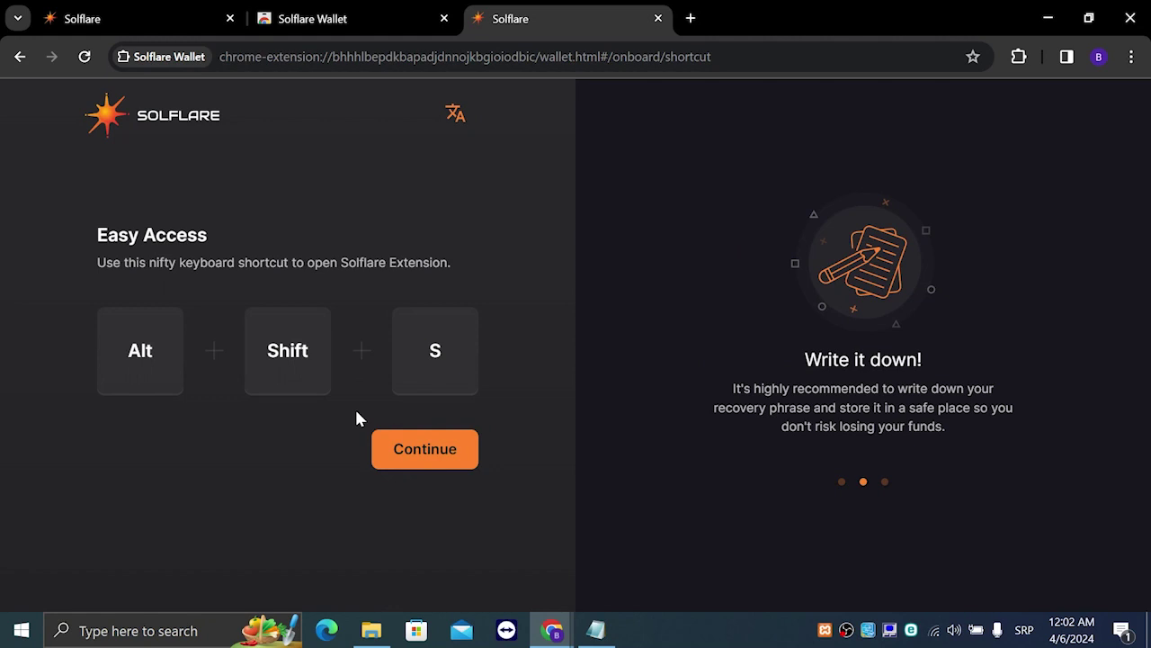
Step: Get past the Easy Access screen and enter the portfolio showing $0.00 and Solana at 0
left_click(425, 454)
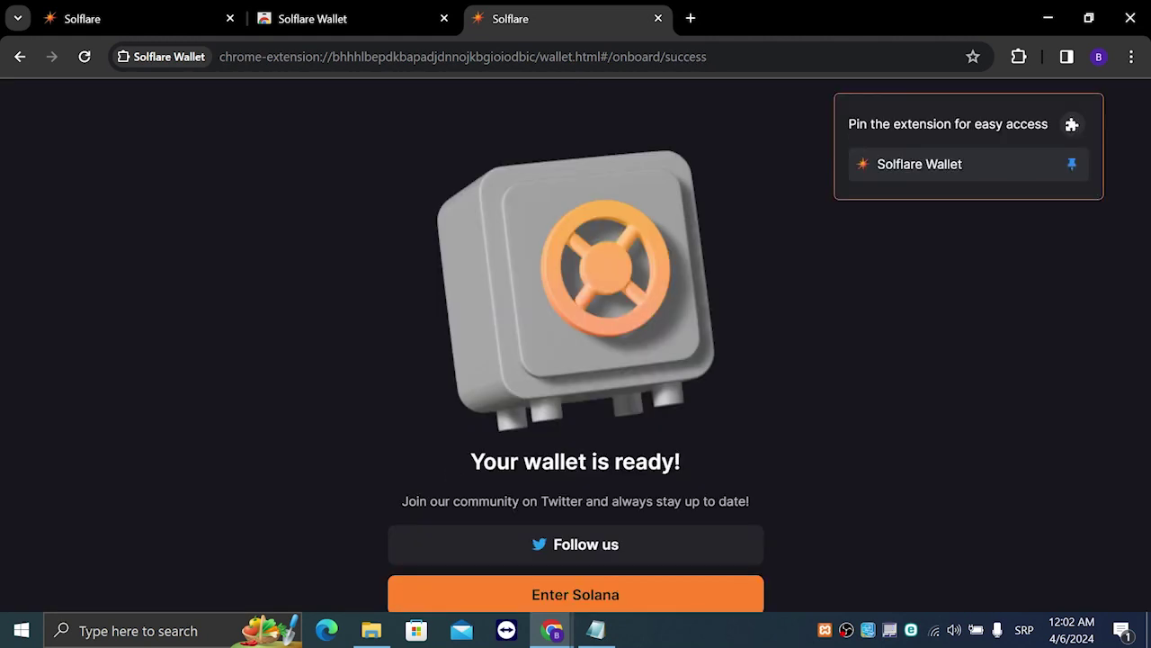
scroll(499, 506, "down", 1)
scroll(499, 506, "up", 1)
scroll(501, 506, "down", 1)
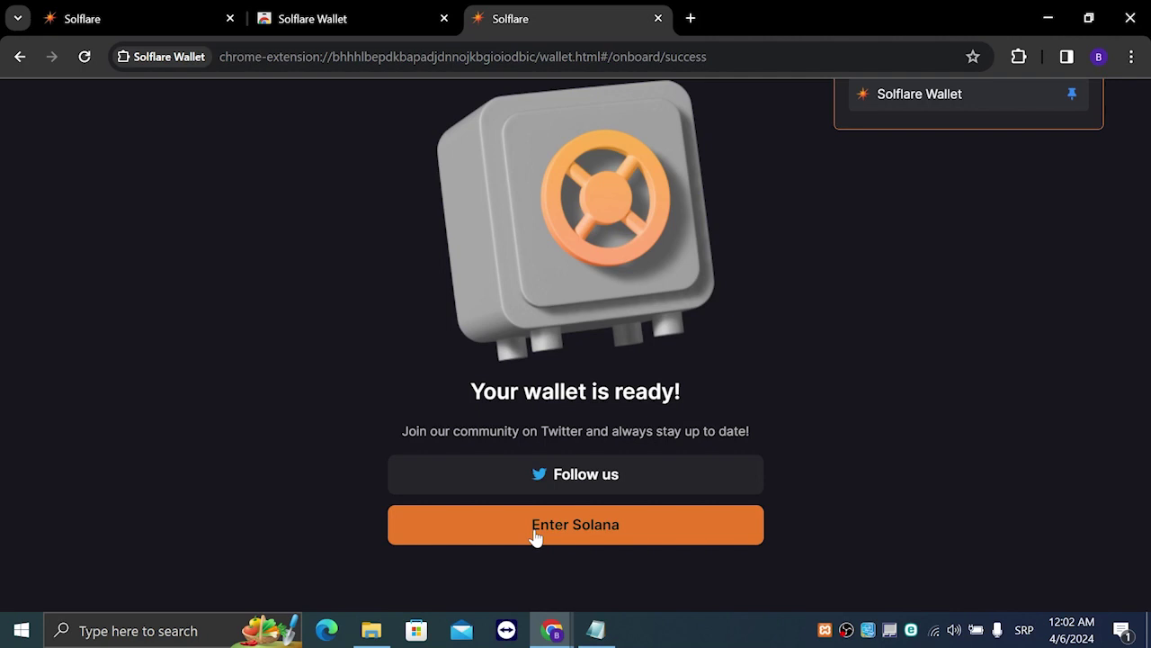
left_click(535, 531)
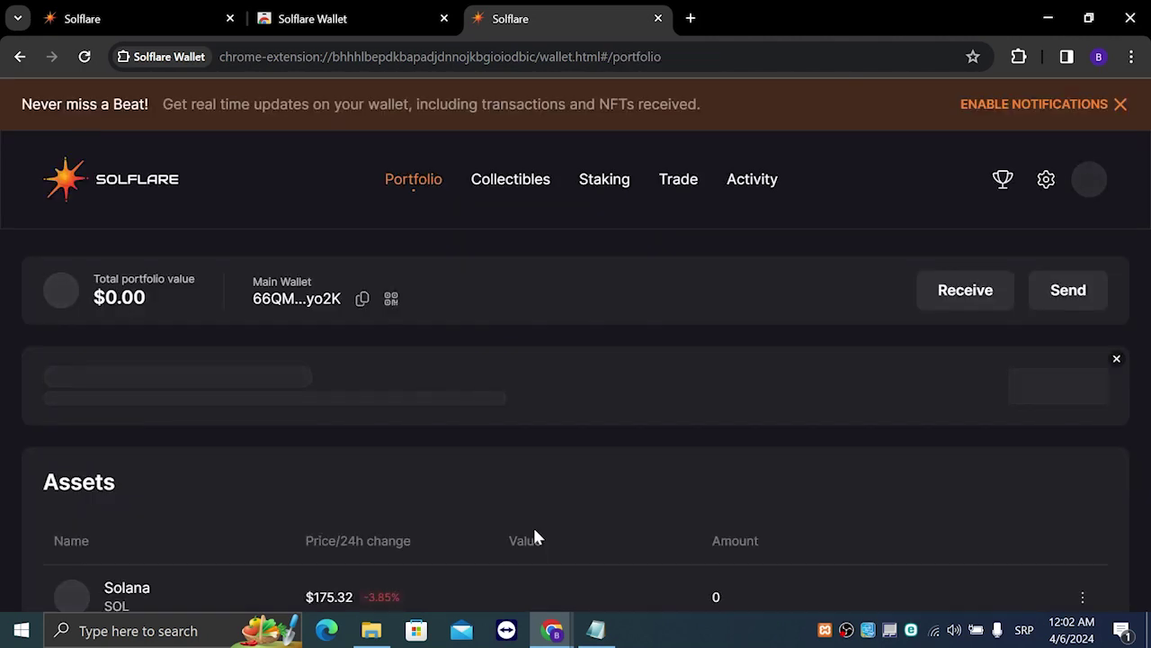
scroll(530, 514, "down", 2)
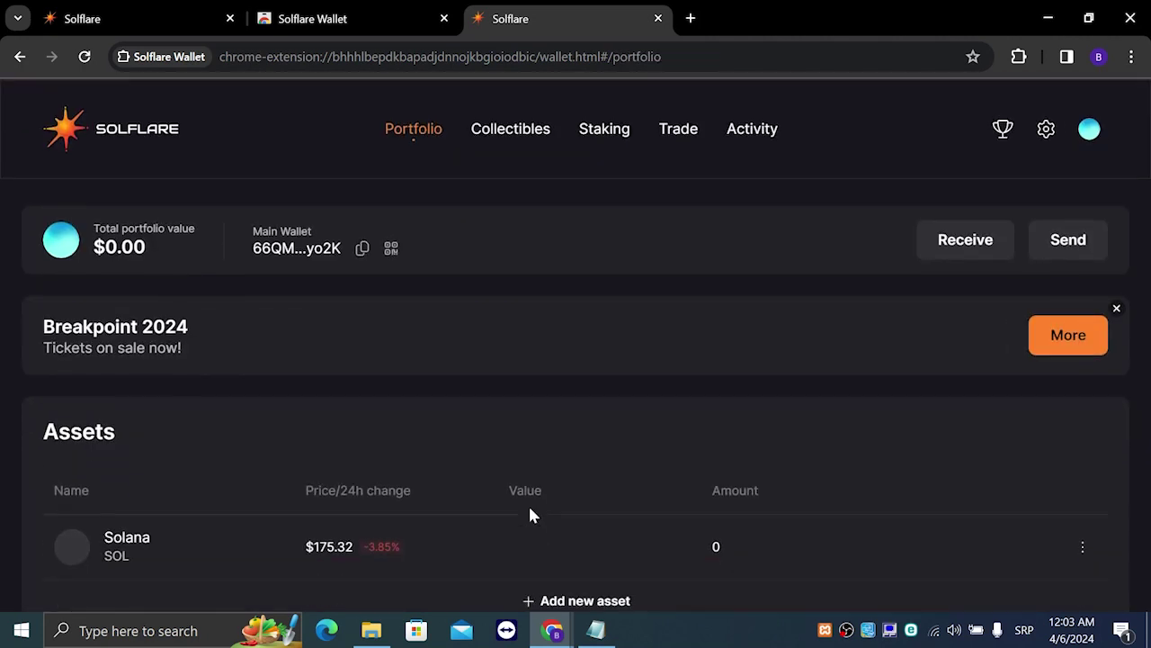
scroll(530, 514, "up", 2)
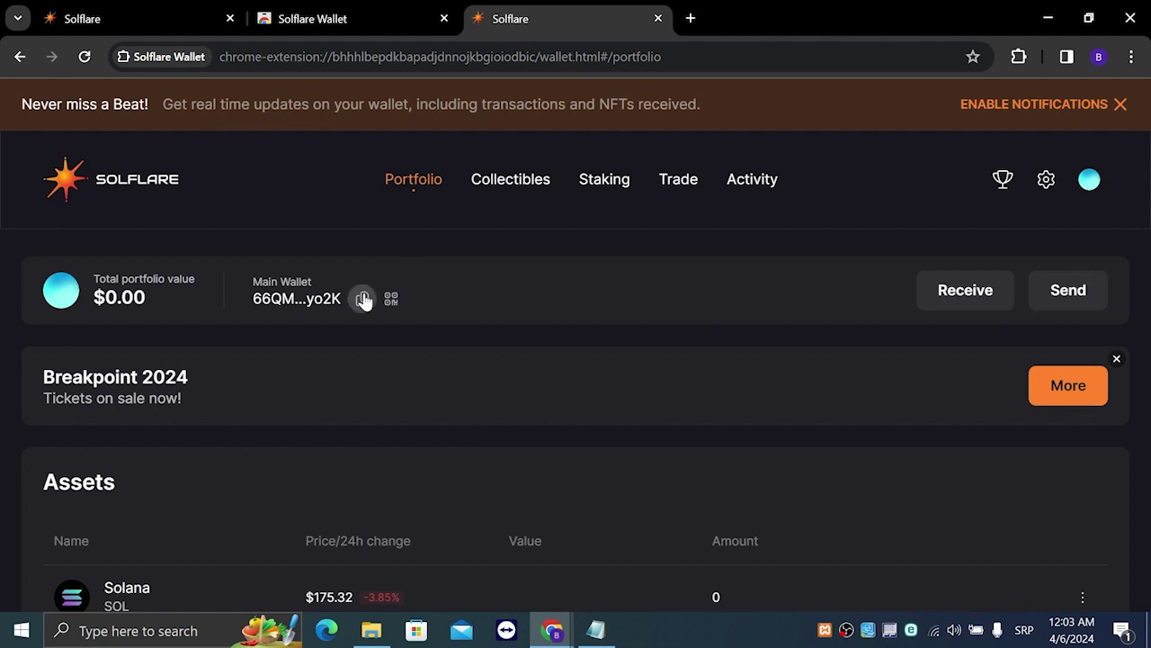
scroll(363, 299, "down", 2)
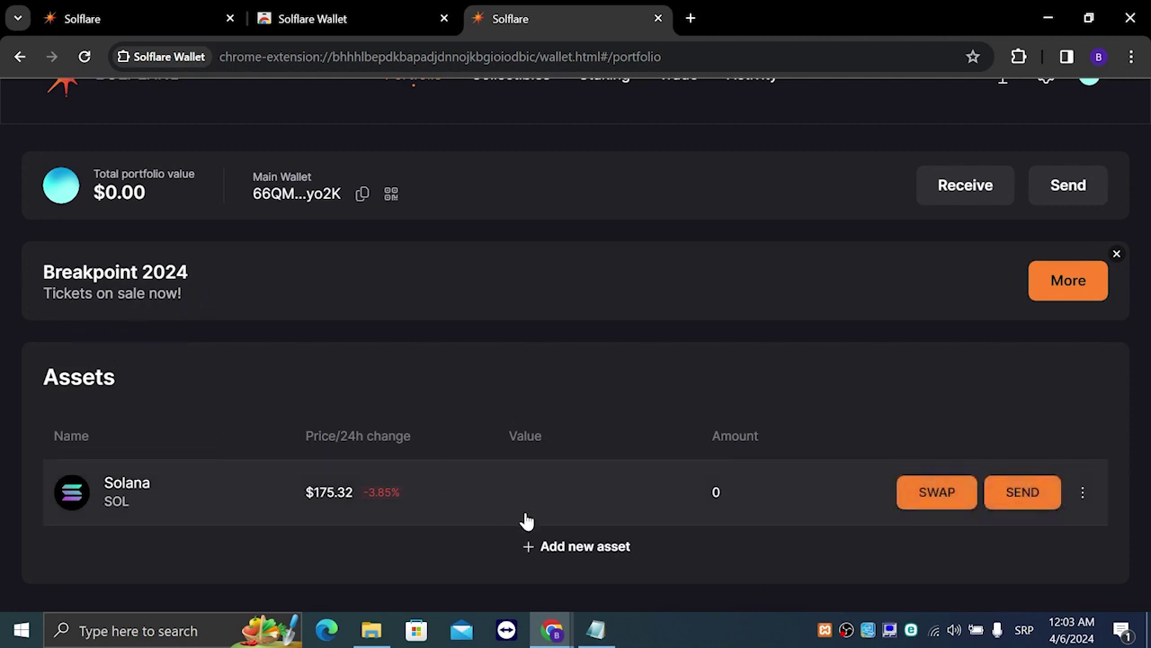
Step: Add the Wrapped USDT (Sollet) token and confirm its transaction, which fails for insufficient SOL
left_click(560, 548)
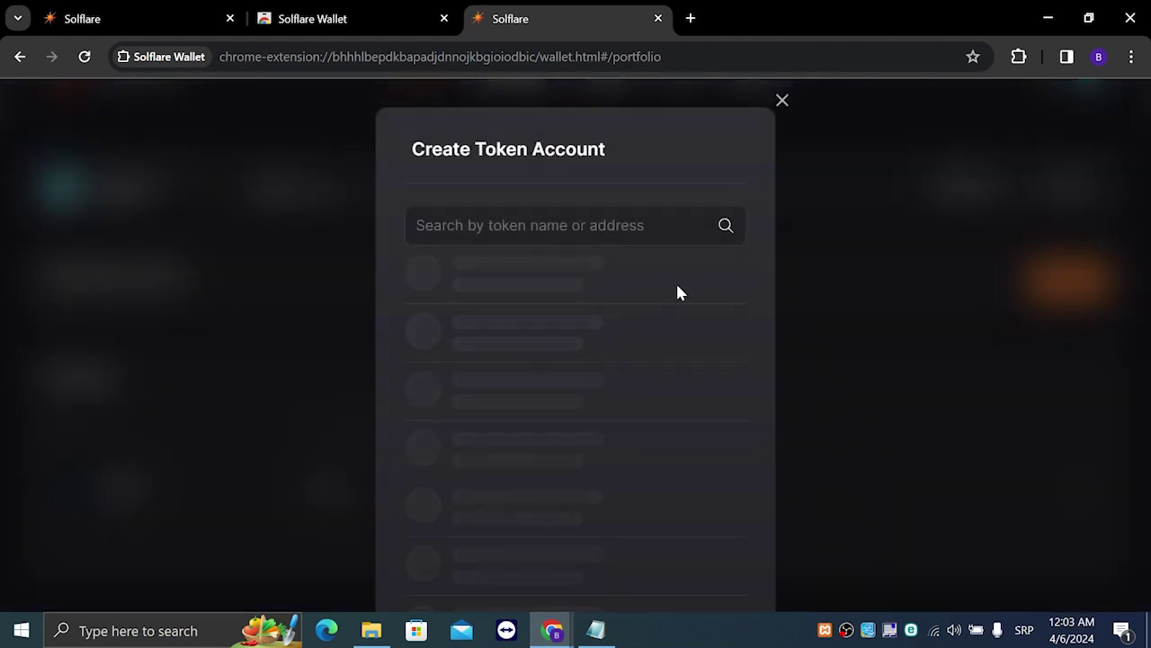
scroll(685, 284, "down", 1)
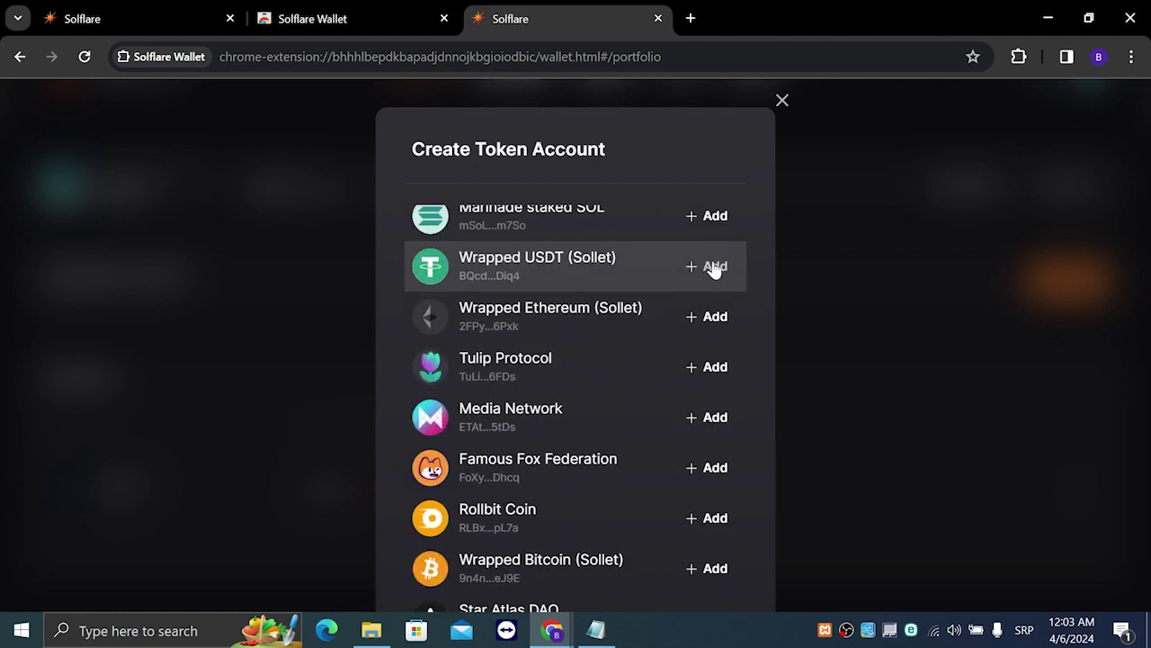
left_click(715, 267)
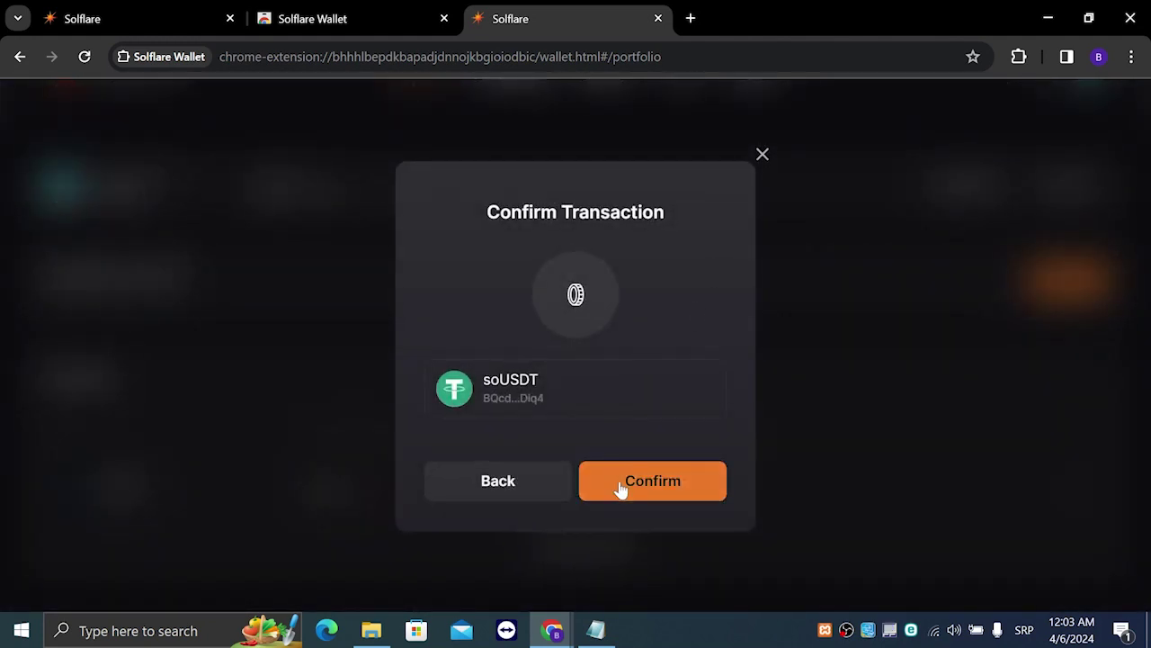
left_click(619, 483)
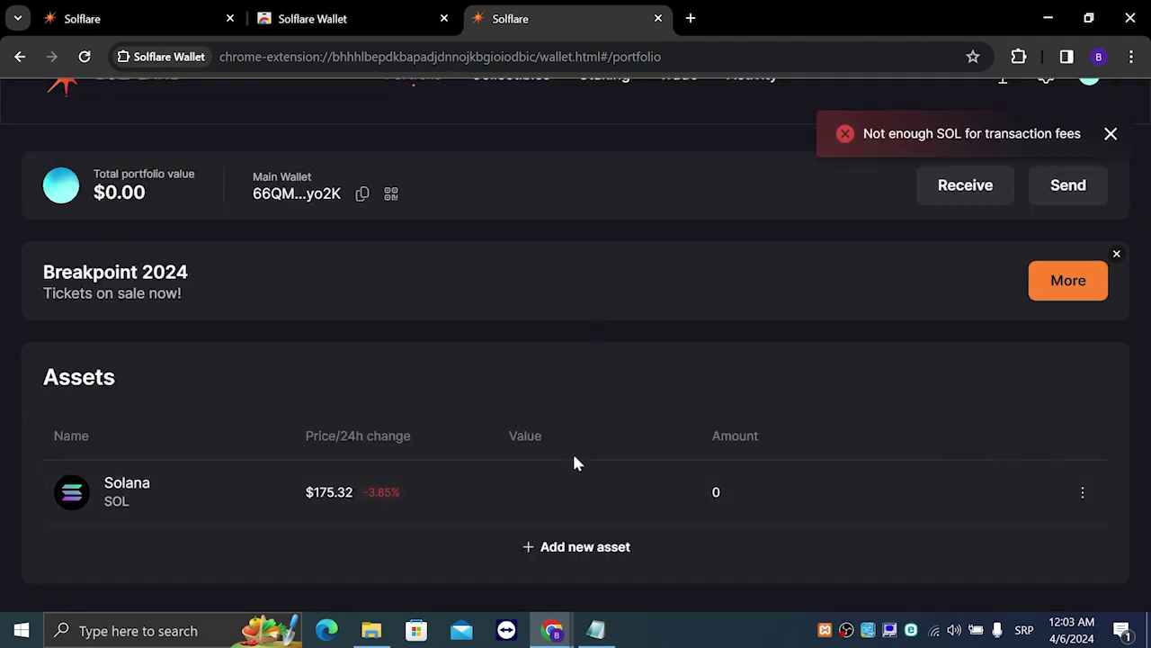
mouse_move(386, 507)
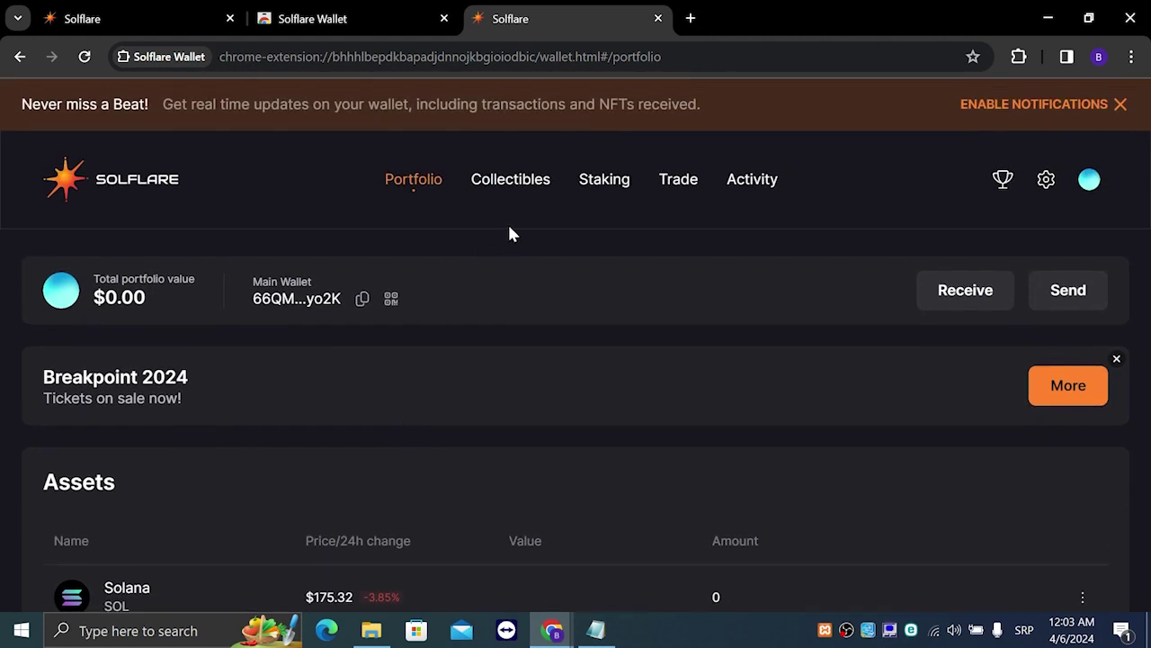
Step: Browse the Collectibles, Staking, Trade and Activity tabs in turn
left_click(528, 196)
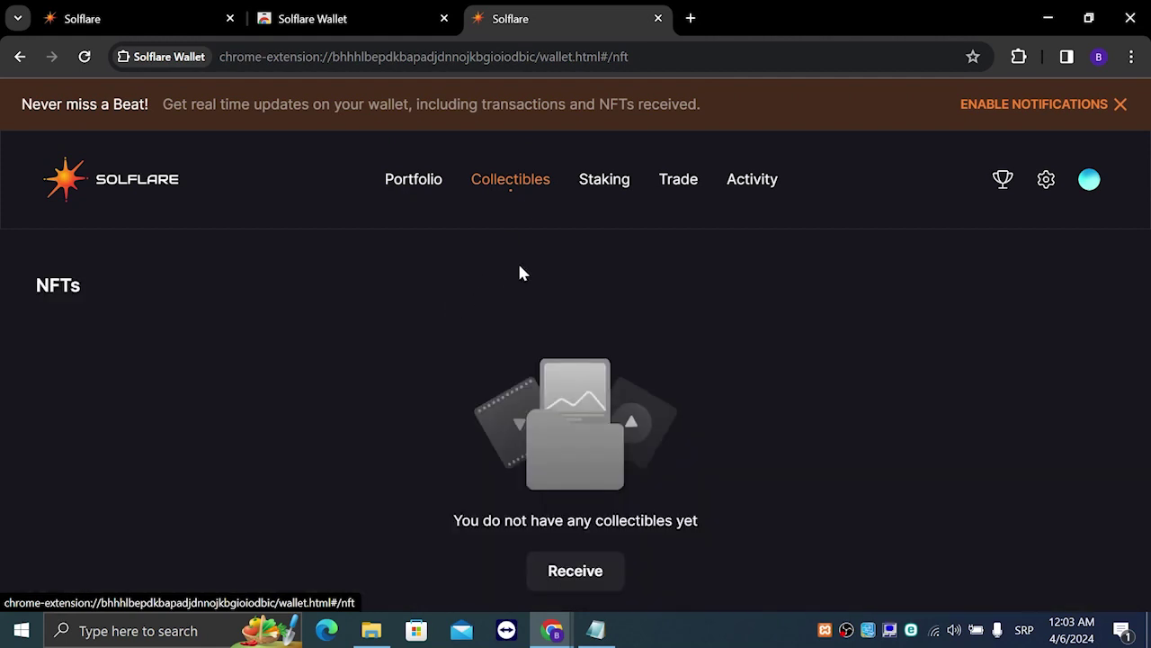
left_click(599, 180)
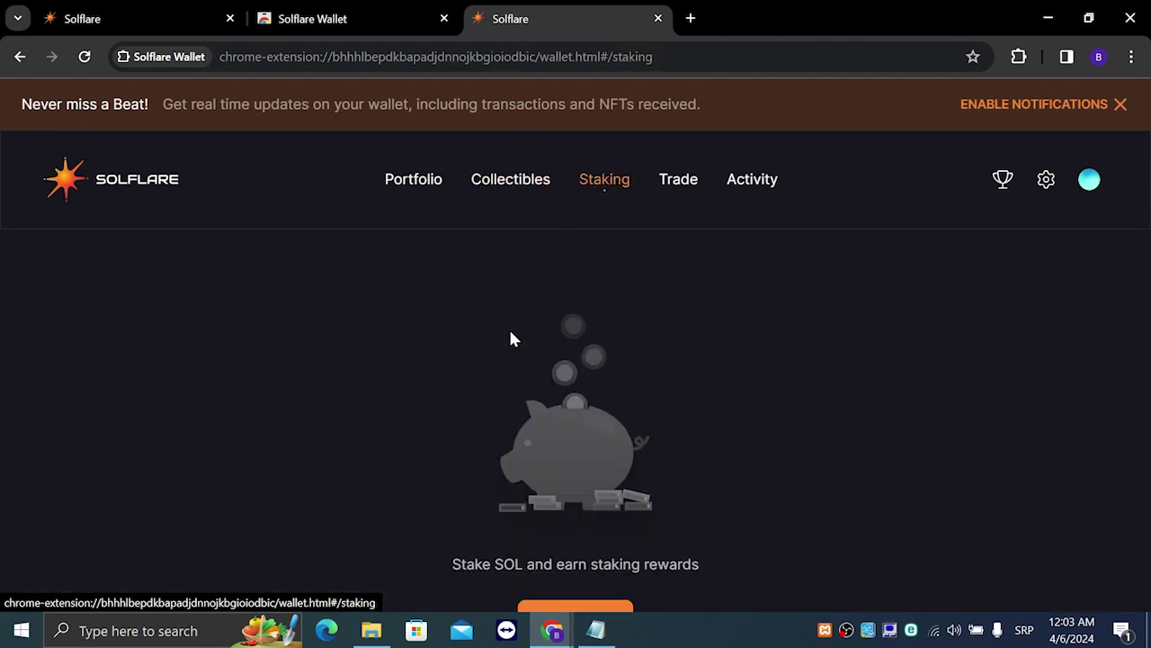
left_click(675, 180)
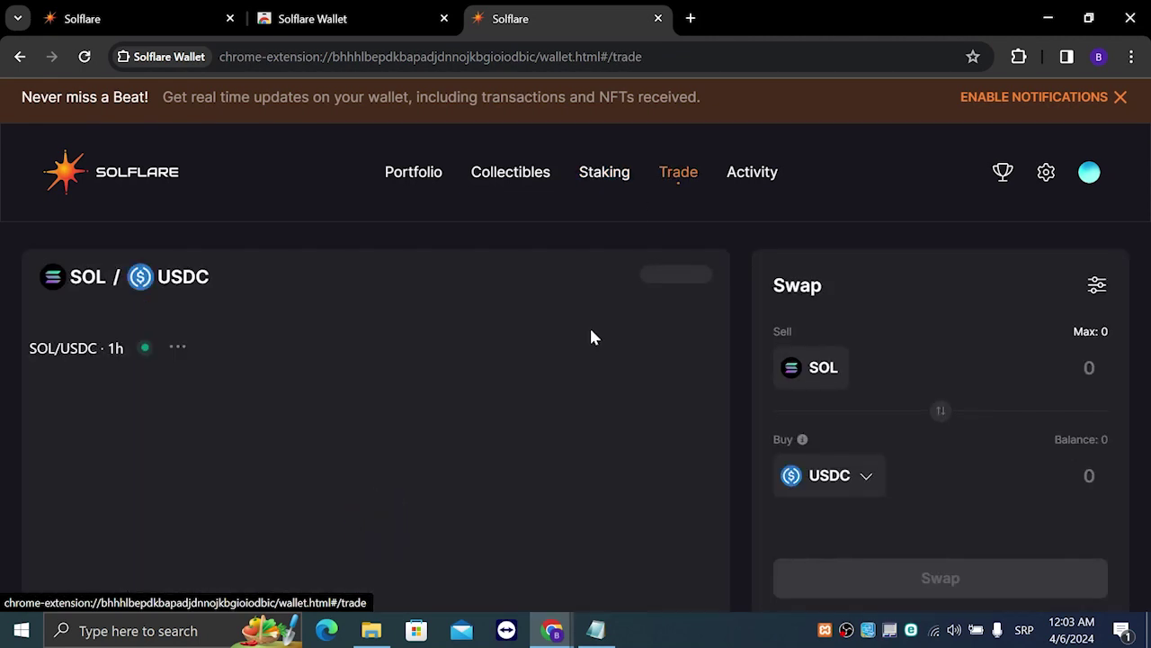
left_click(753, 172)
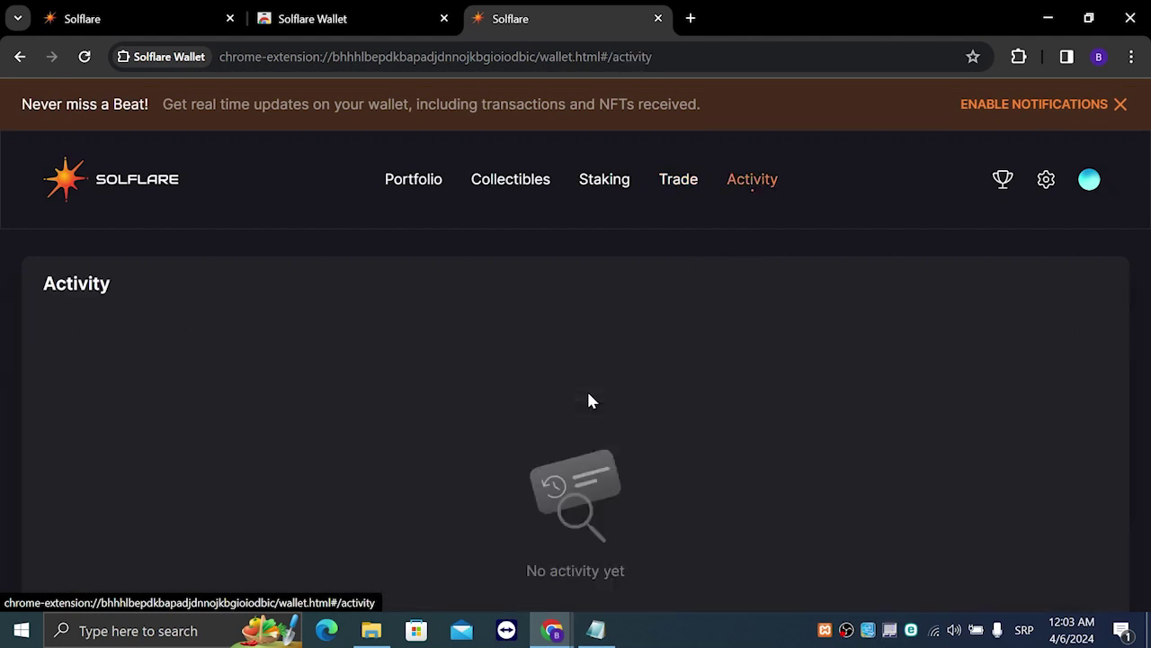
scroll(598, 387, "down", 2)
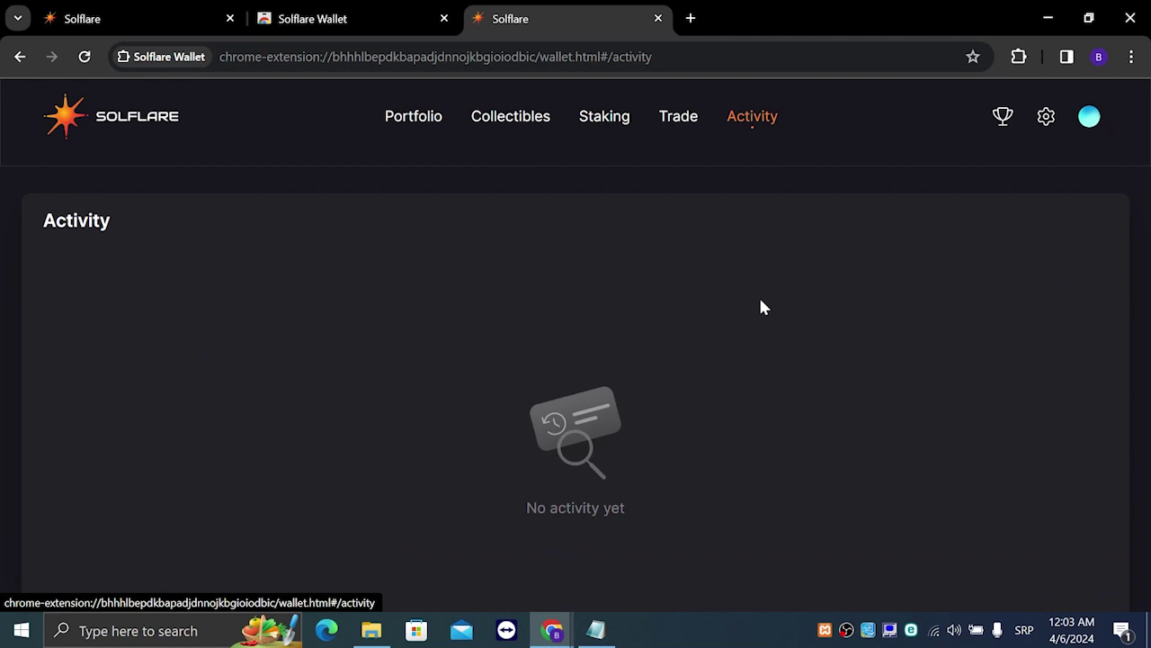
scroll(809, 297, "up", 2)
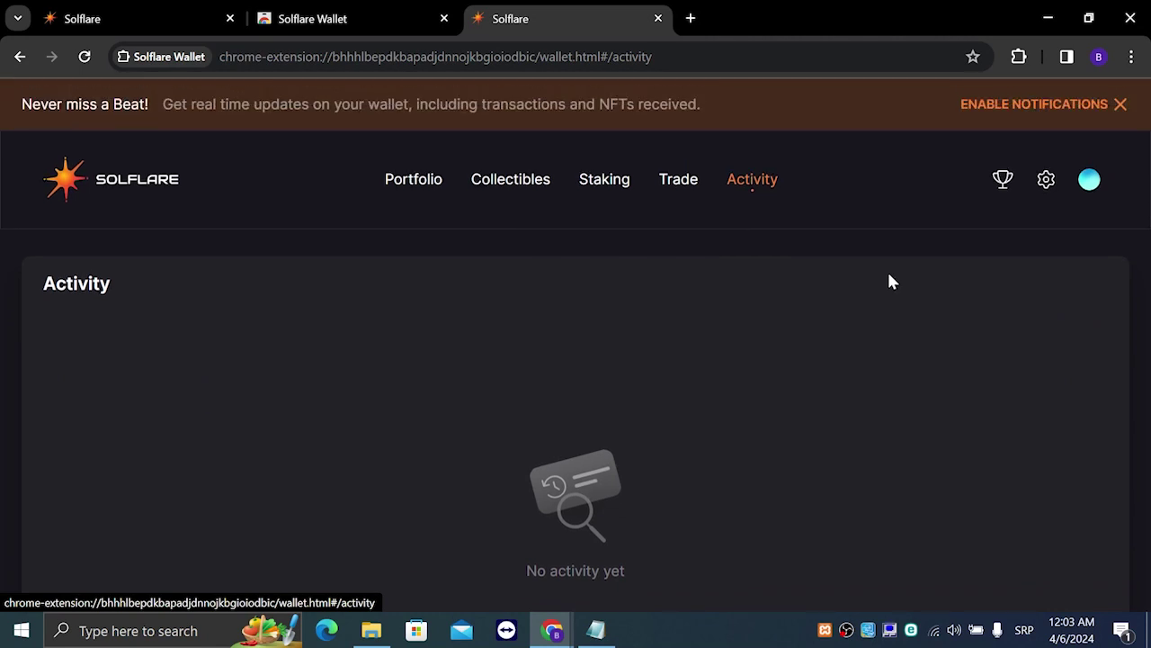
Step: Open Settings and go to Security & Privacy, showing the 24-hour Auto-lock
left_click(1048, 180)
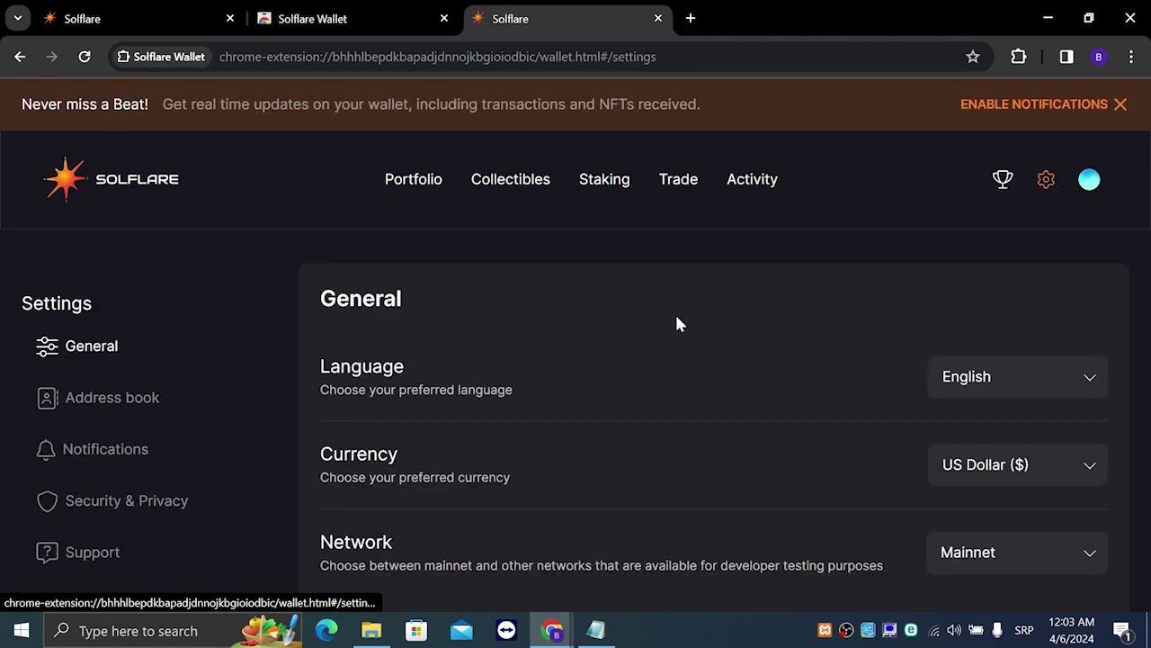
scroll(676, 317, "down", 1)
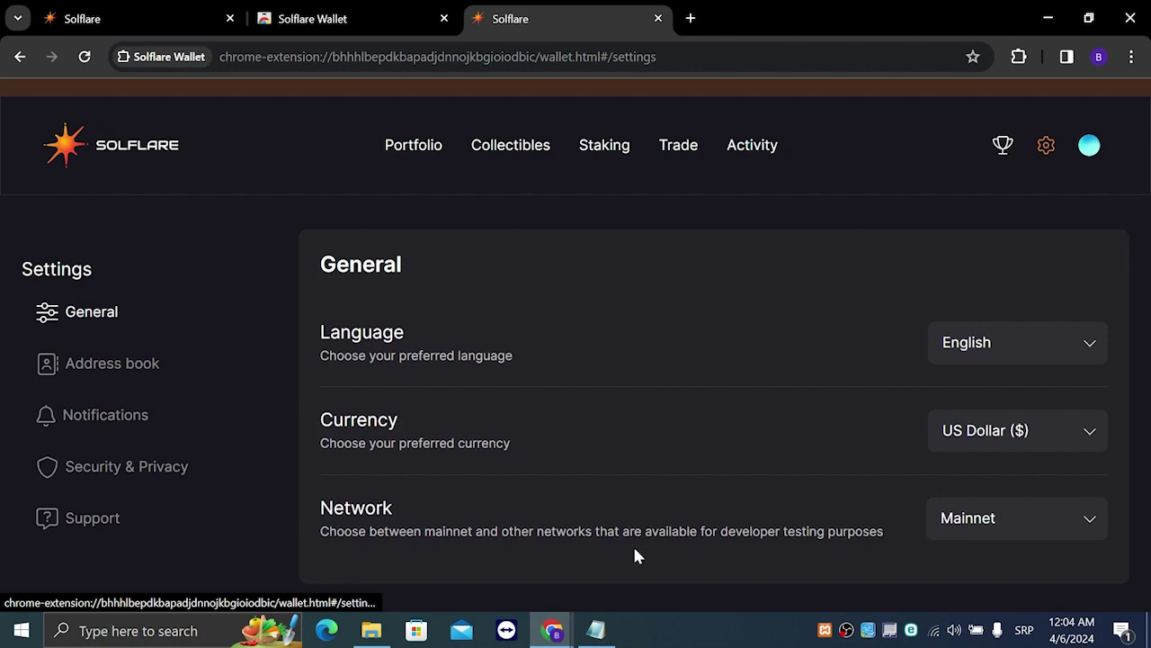
left_click(79, 469)
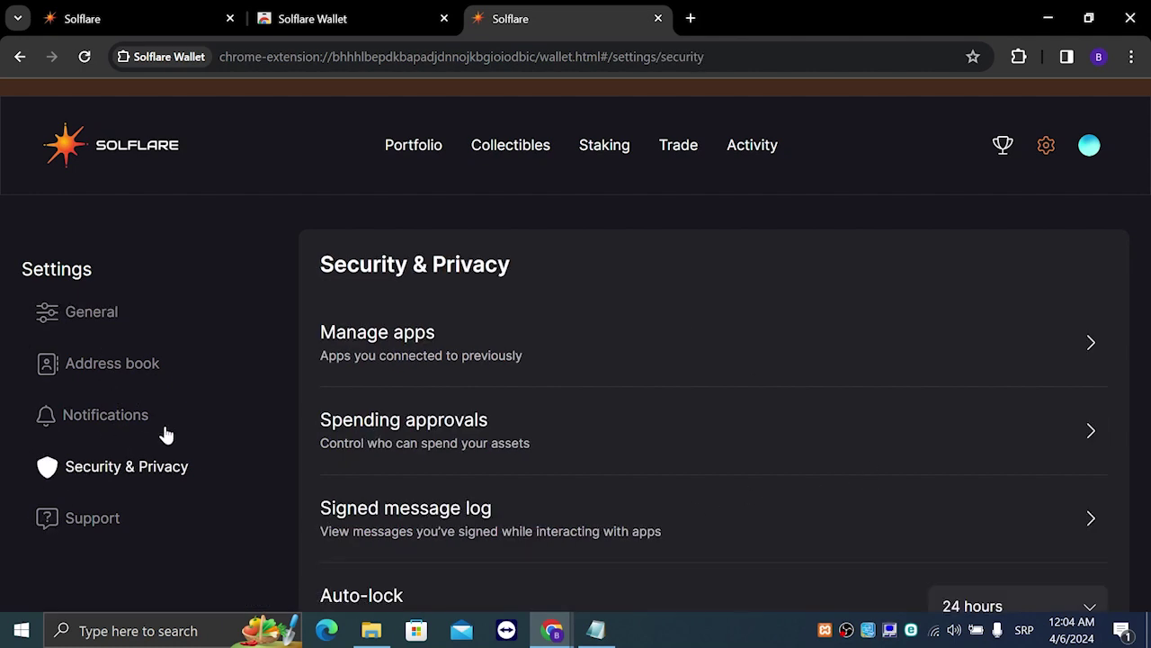